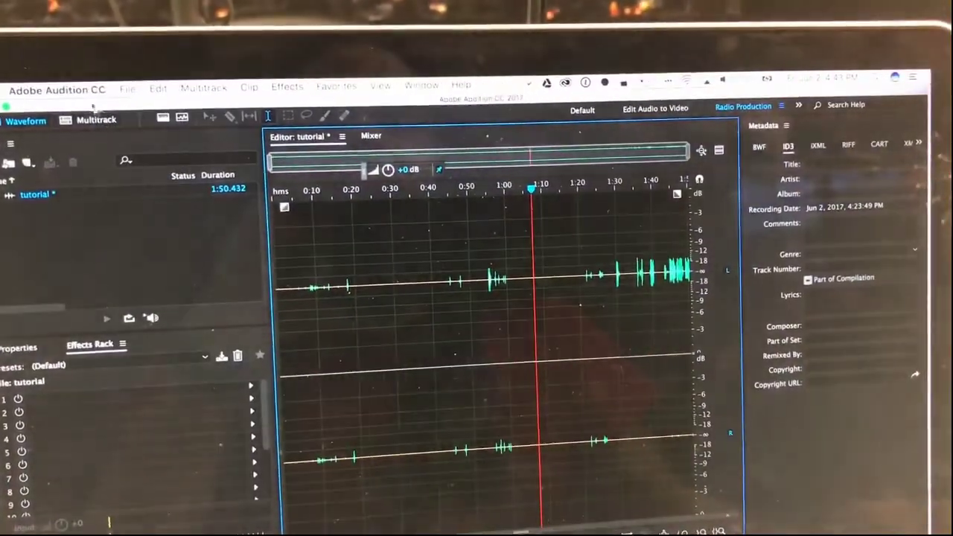
# Step: Open the Audio Hardware preferences to check the default input and output devices, and accept the settings
pyautogui.click(179, 159)
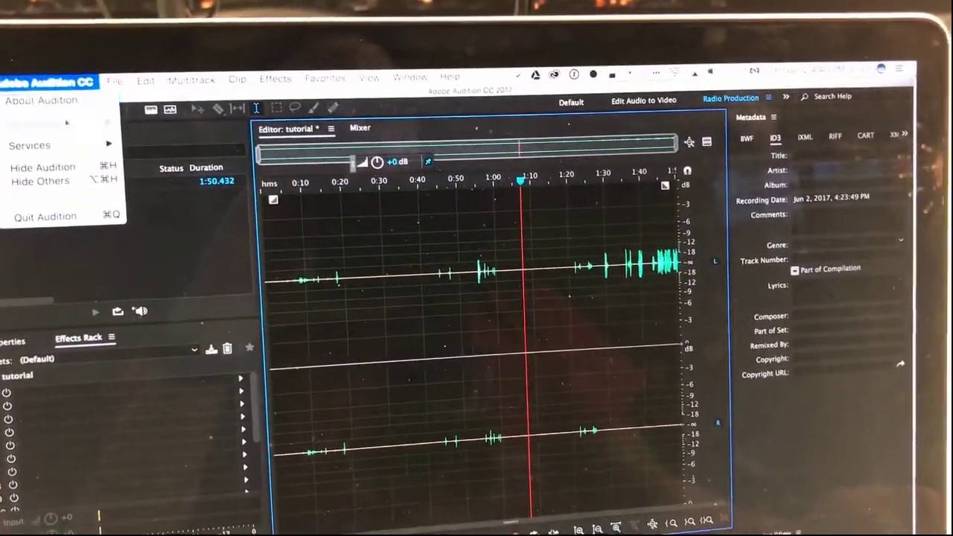
pyautogui.moveTo(67, 126)
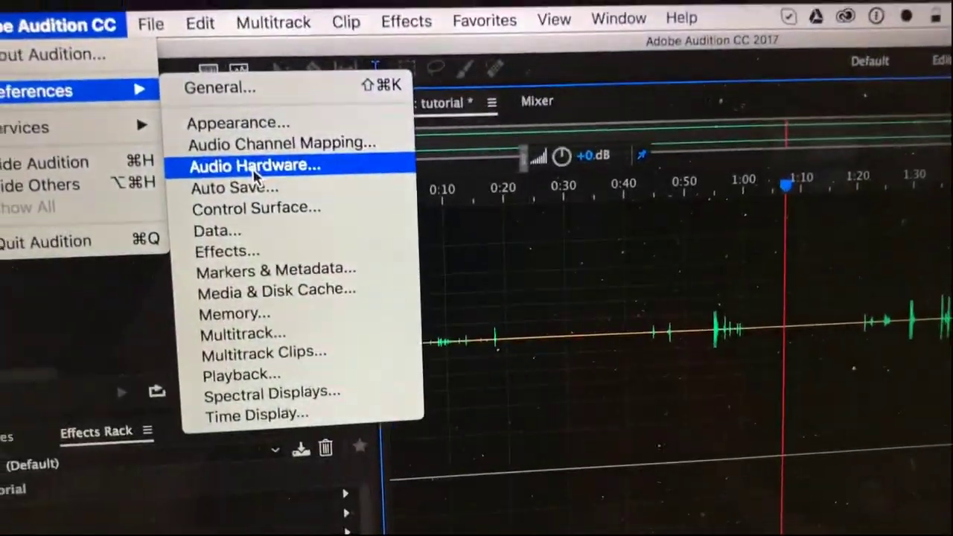
pyautogui.click(161, 165)
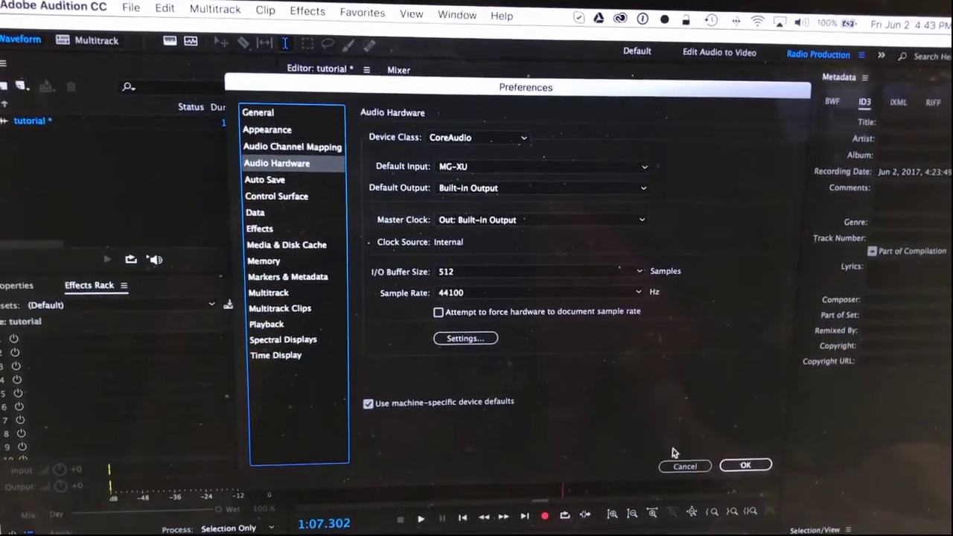
pyautogui.click(736, 465)
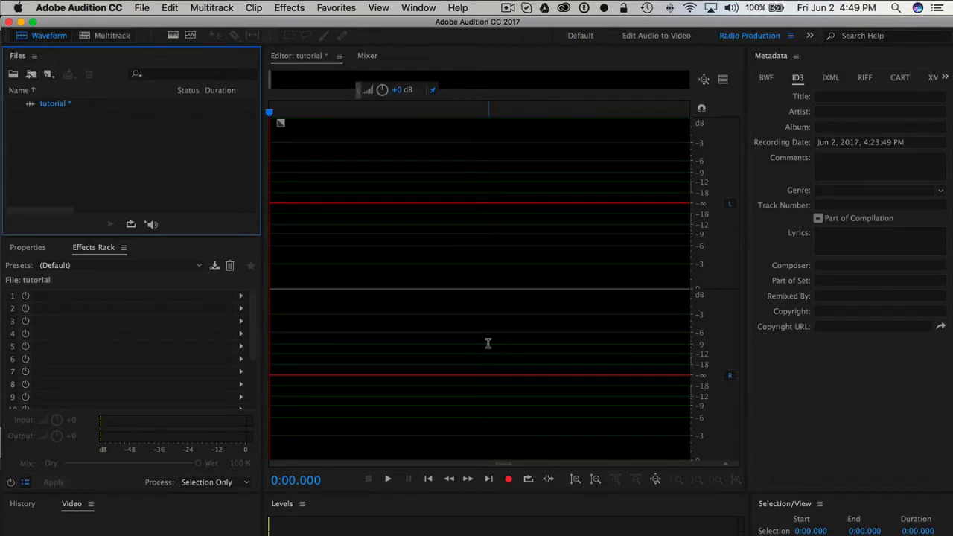
# Step: Review the Audio Hardware preferences again, including master clock, buffer size and sample rate, and close them
pyautogui.click(113, 10)
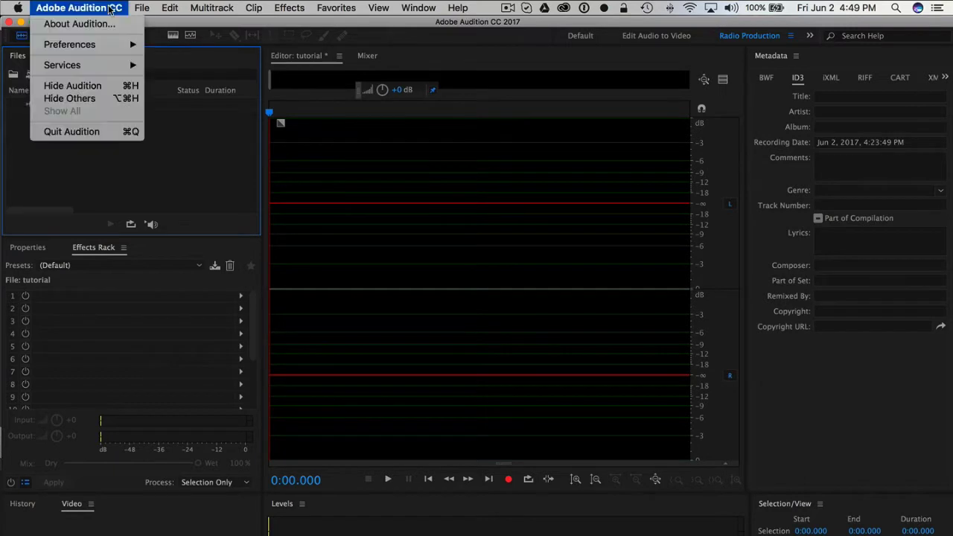
pyautogui.moveTo(97, 52)
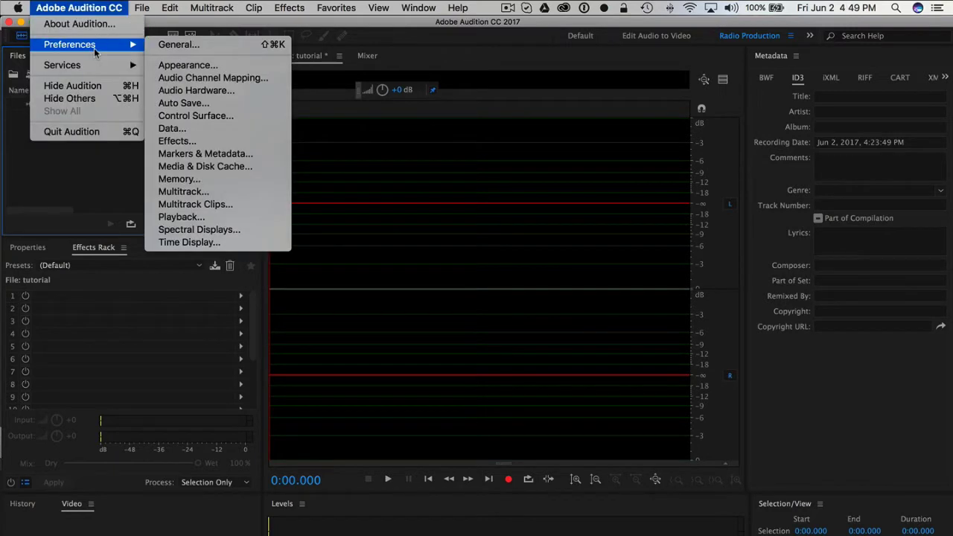
pyautogui.click(226, 91)
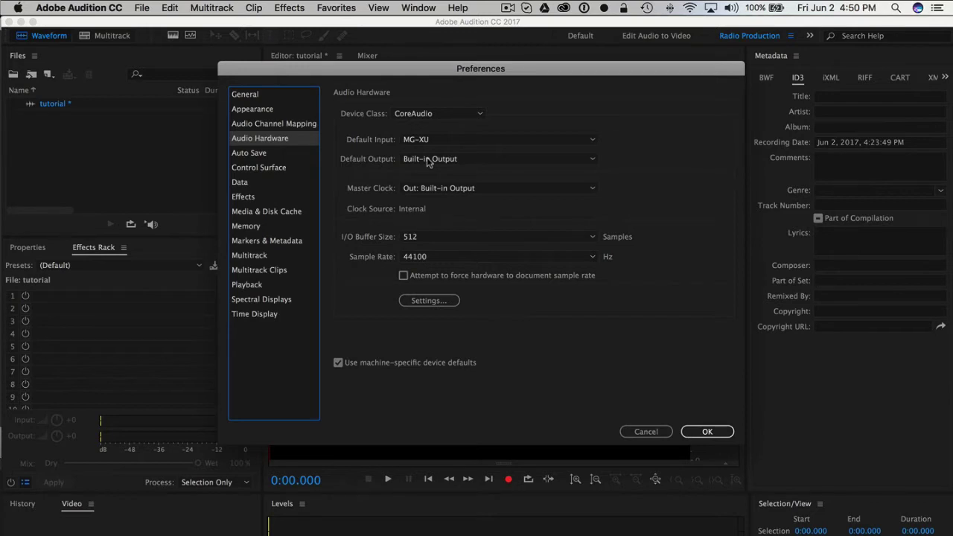
pyautogui.click(704, 434)
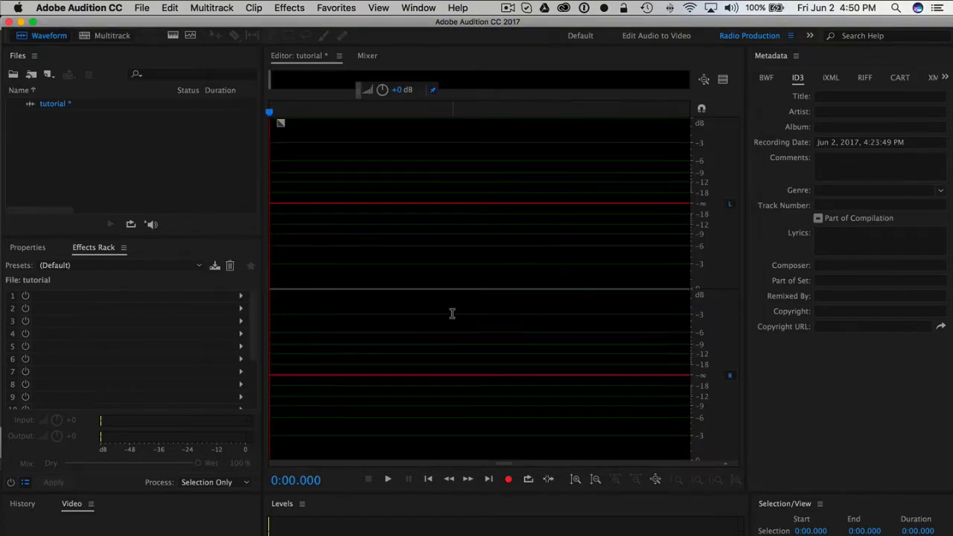
# Step: Record a Skype test call into the tutorial waveform, switching to Skype to place it, and end the call and the recording
pyautogui.click(508, 480)
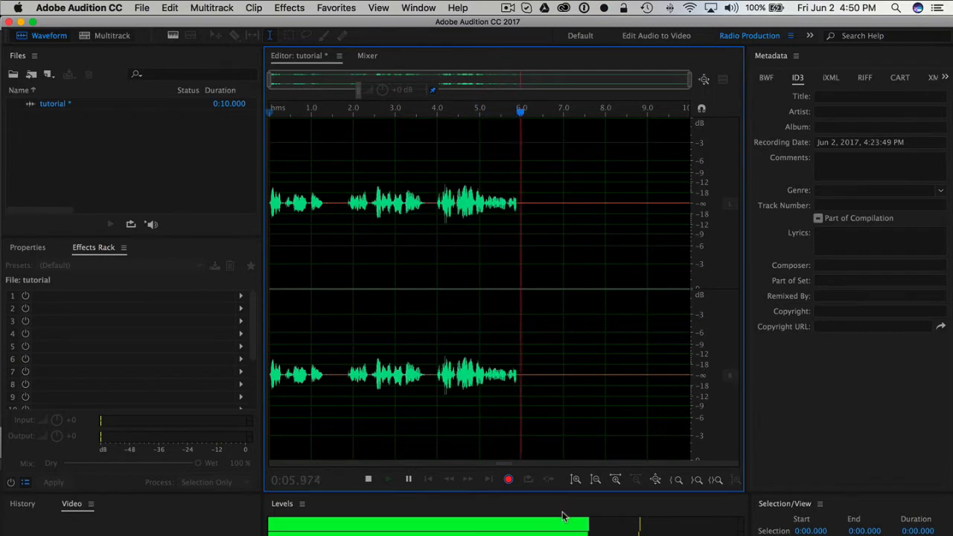
pyautogui.click(609, 534)
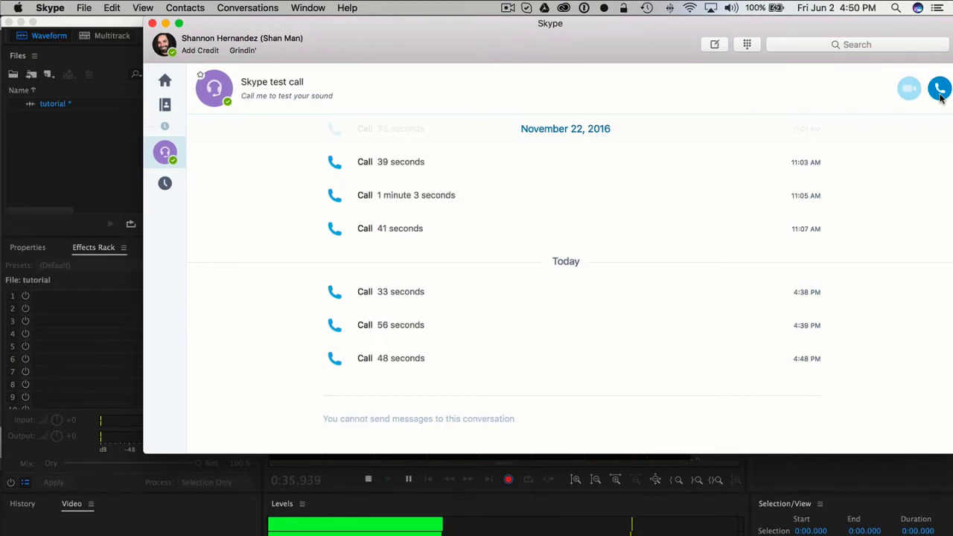
pyautogui.click(939, 90)
pyautogui.click(79, 206)
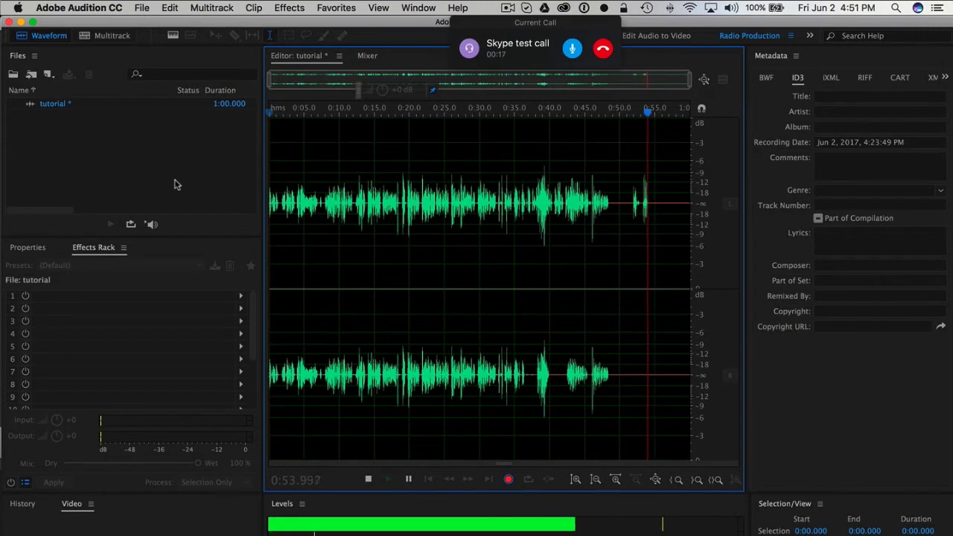
pyautogui.click(604, 50)
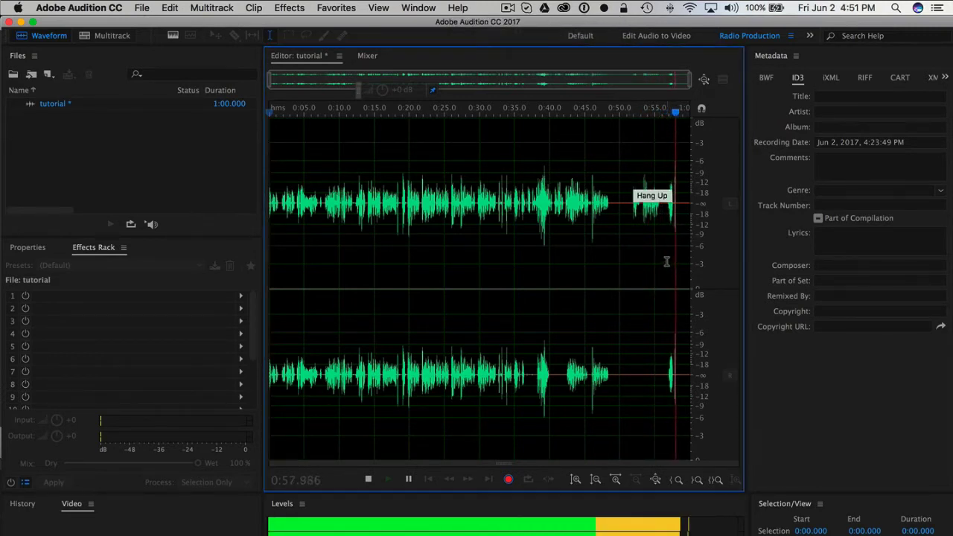
pyautogui.press('space')
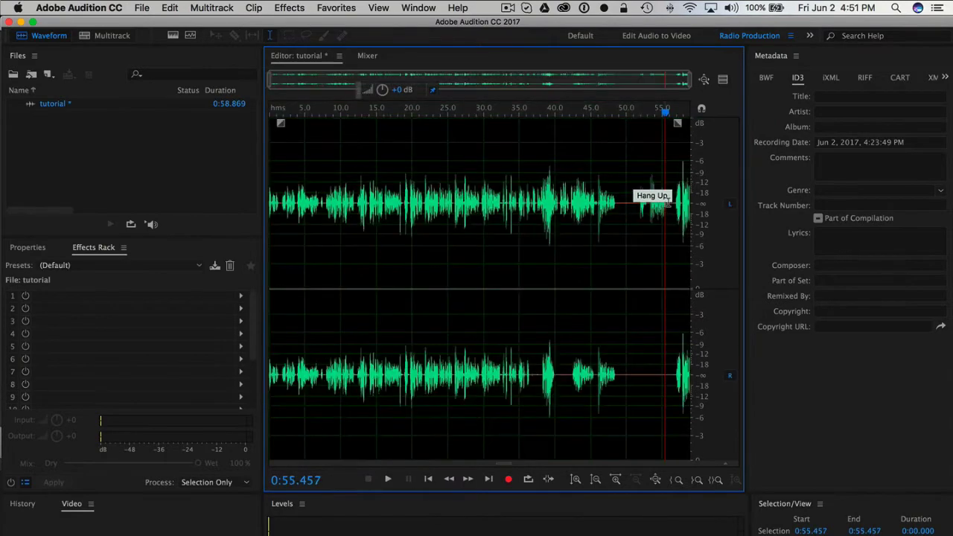
# Step: Select the section from 0:50.581 to 0:56.475 in the left channel only and copy it
pyautogui.moveTo(668, 220); pyautogui.dragTo(636, 218)
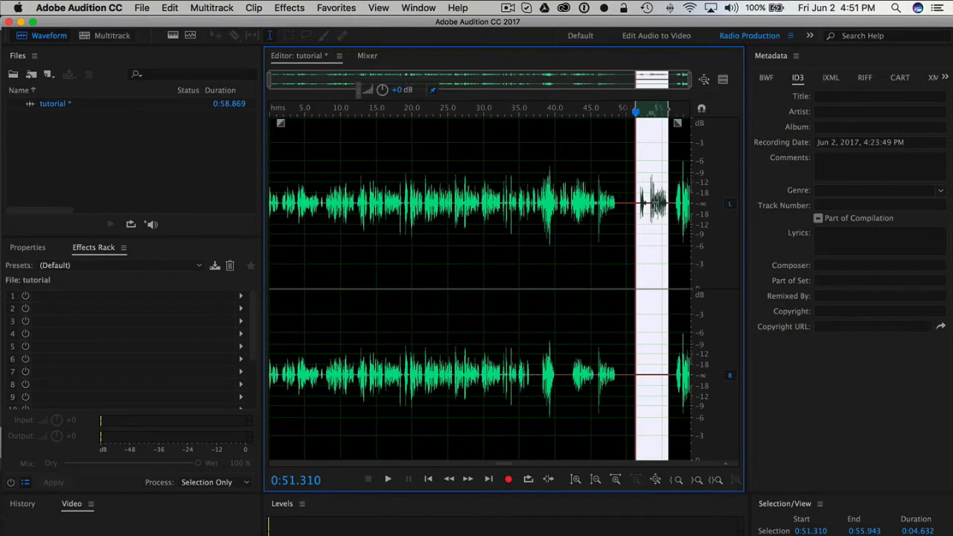
pyautogui.click(662, 221)
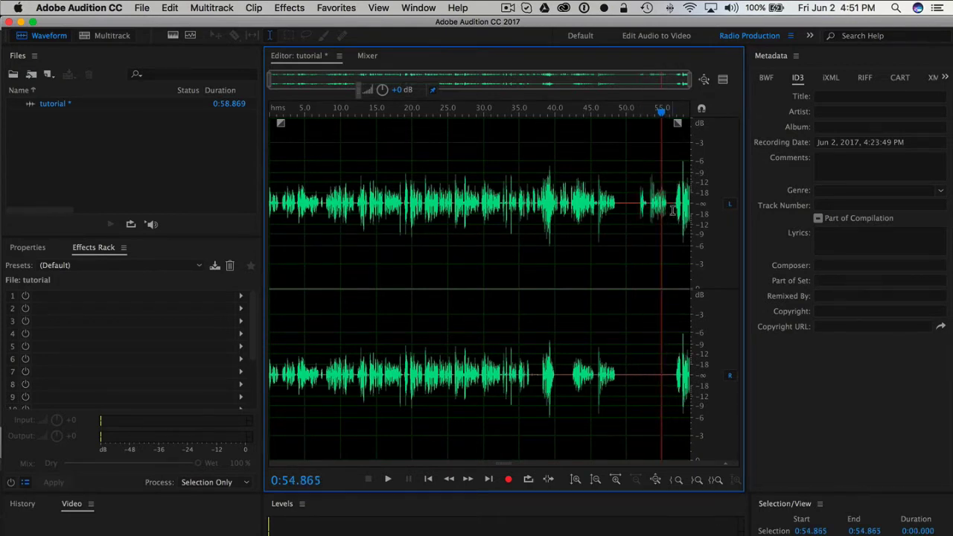
pyautogui.moveTo(673, 211); pyautogui.dragTo(631, 195)
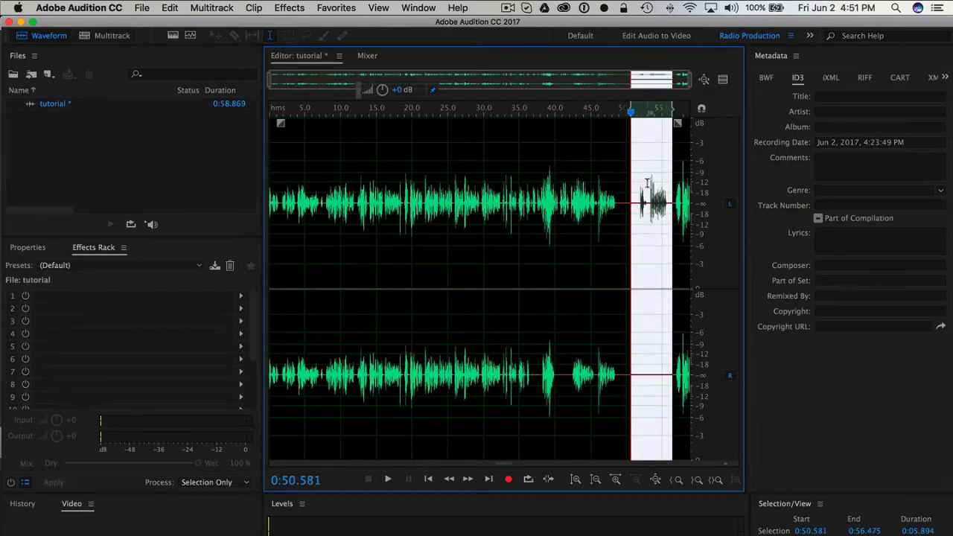
pyautogui.press('Up')
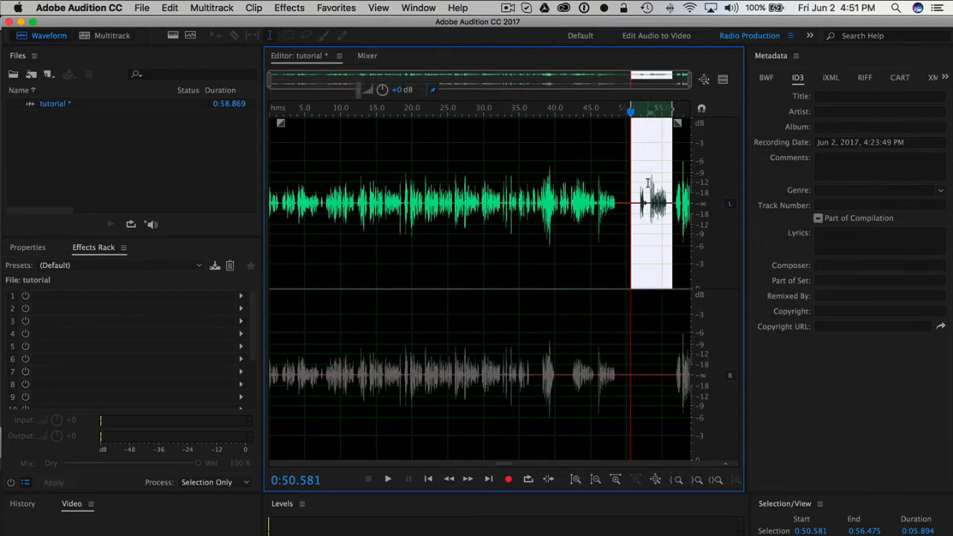
pyautogui.rightClick(648, 185)
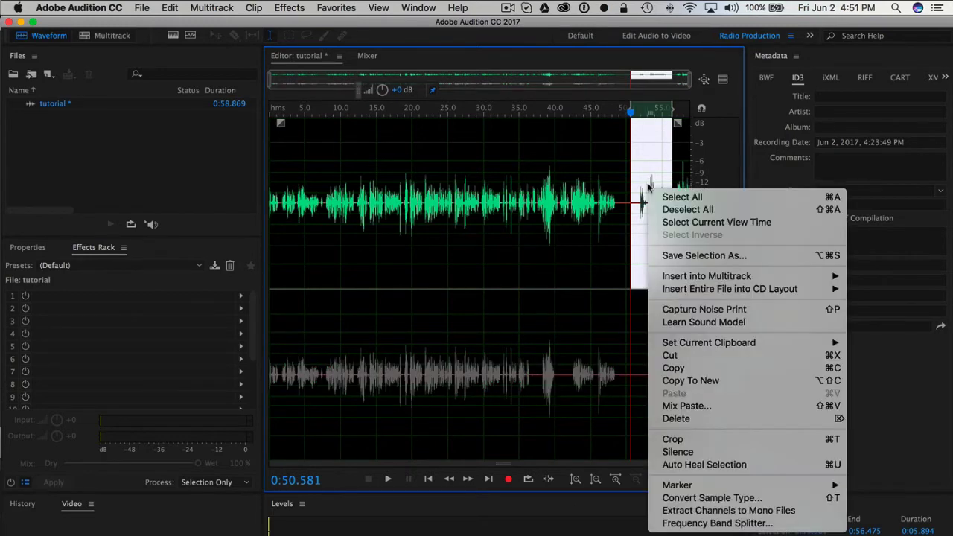
pyautogui.click(674, 368)
# Step: Paste the copied audio over the same time range in the right channel and clear the selection
pyautogui.press('Down')
pyautogui.press('Down')
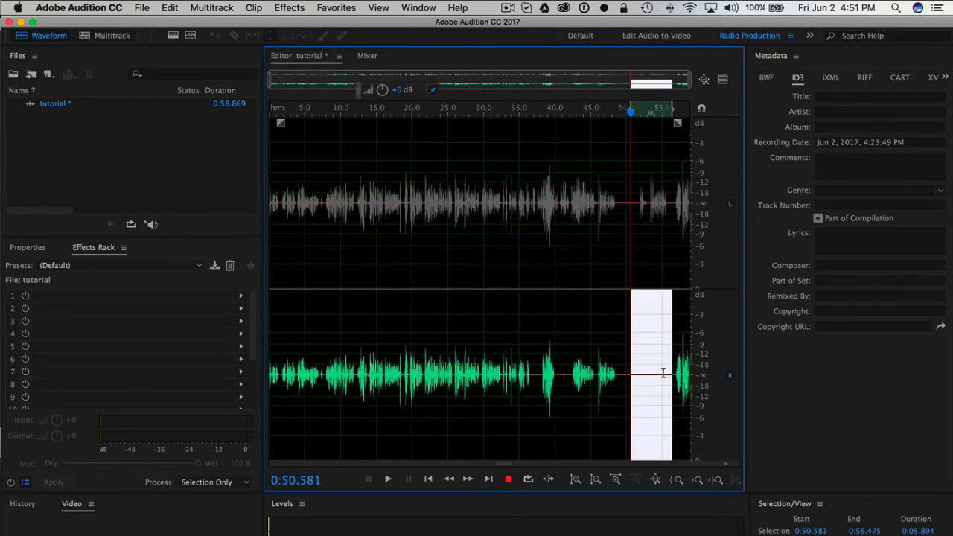
pyautogui.rightClick(663, 372)
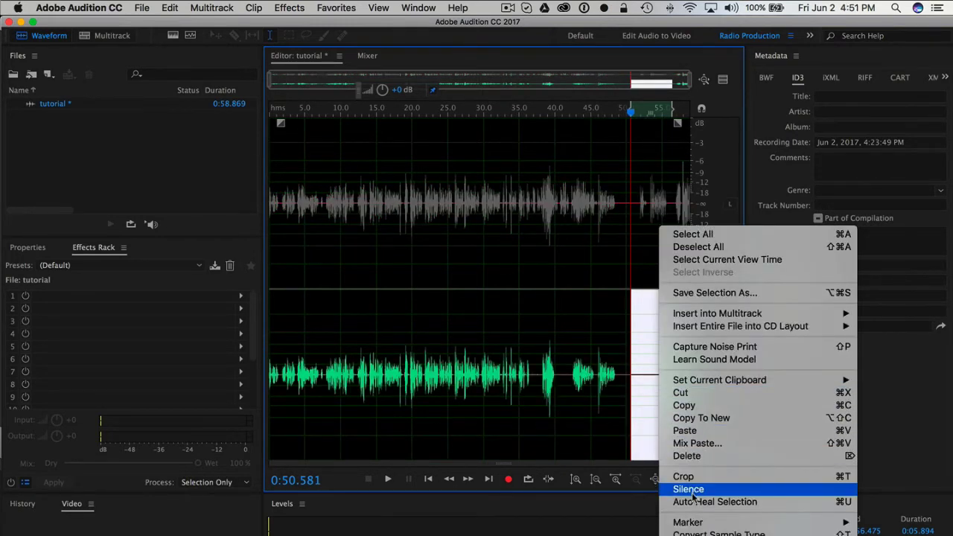
pyautogui.click(633, 297)
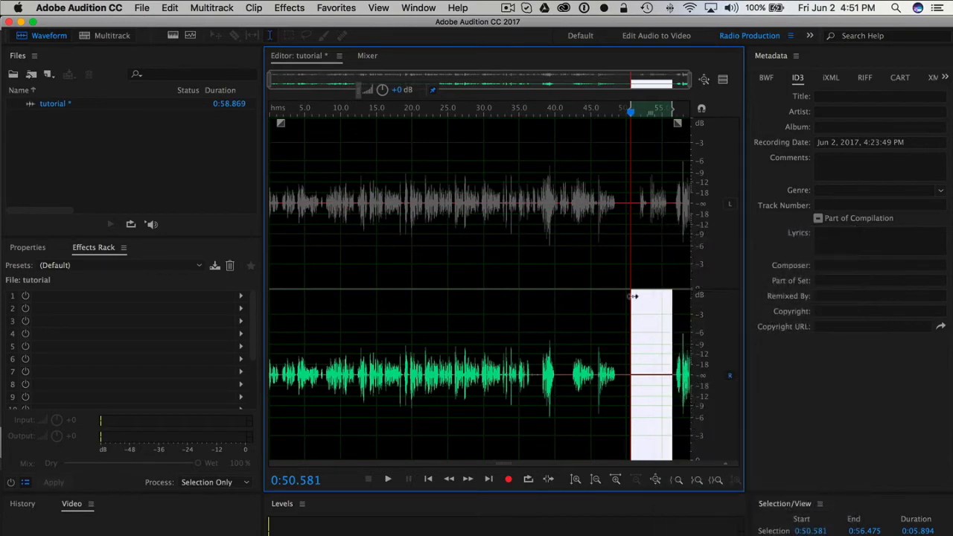
pyautogui.press('super+v')
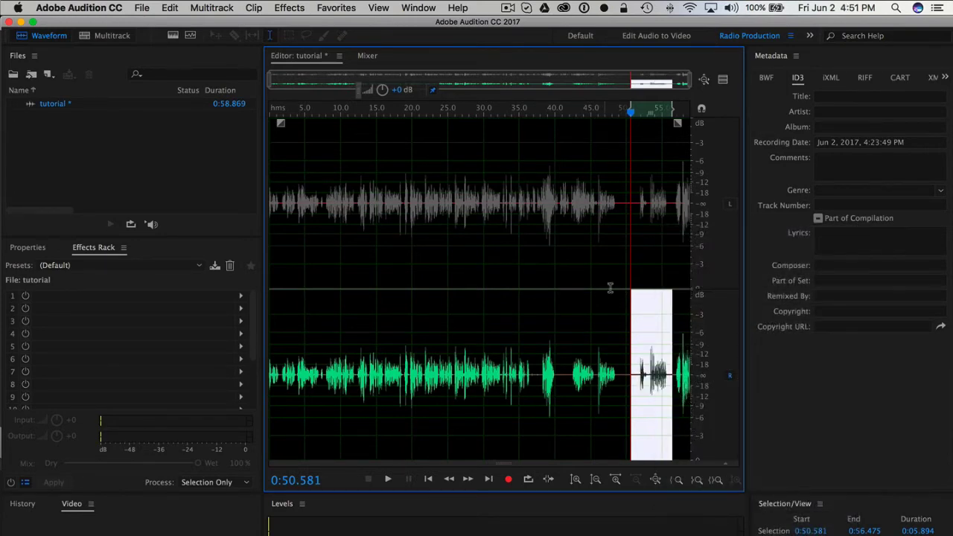
pyautogui.click(612, 282)
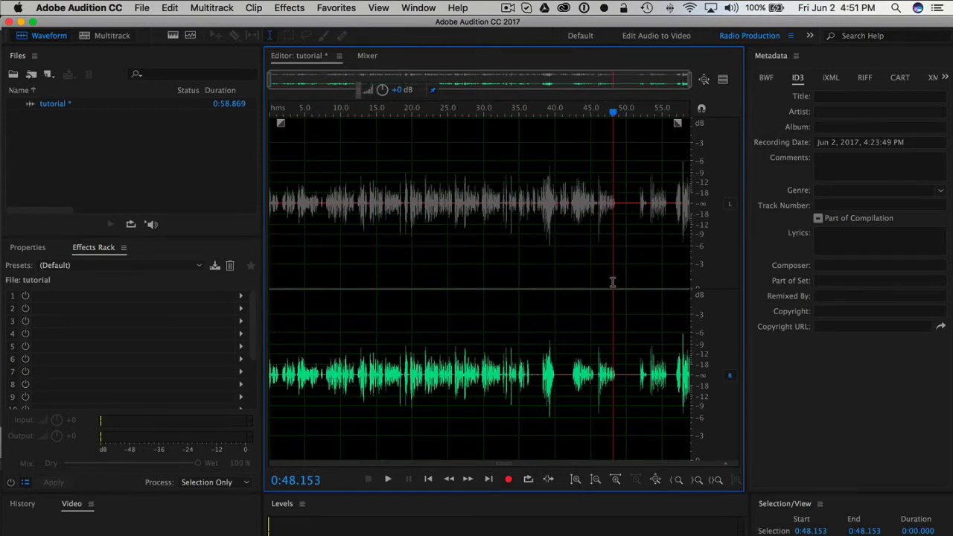
# Step: Play the pasted section from about 0:52 with only the right channel enabled, and again with both channels enabled
pyautogui.click(643, 231)
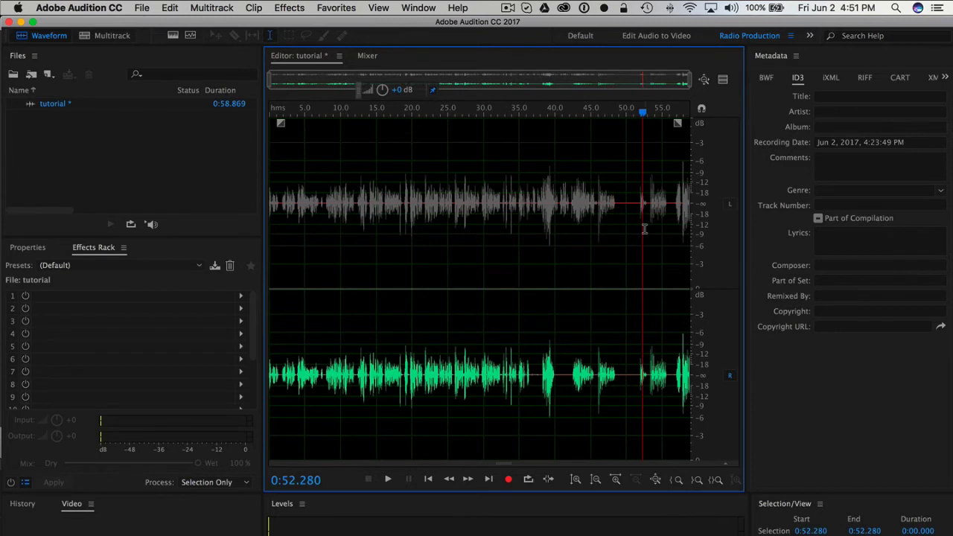
pyautogui.click(641, 224)
pyautogui.press('space')
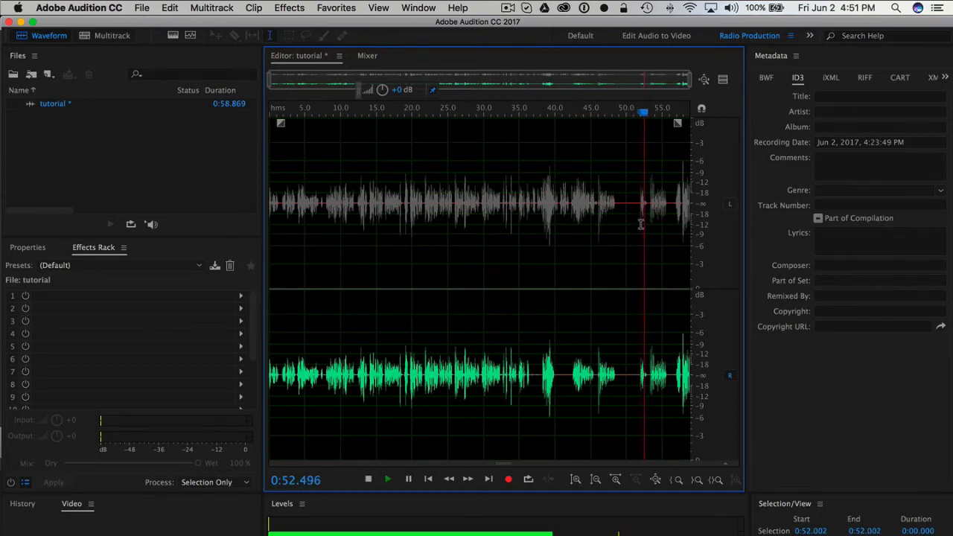
pyautogui.press('space')
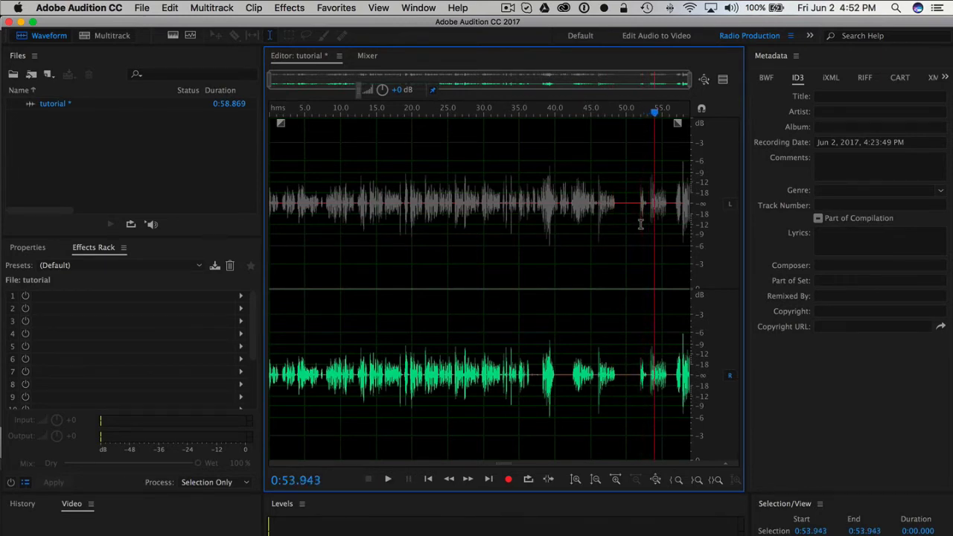
pyautogui.click(638, 224)
pyautogui.press('space')
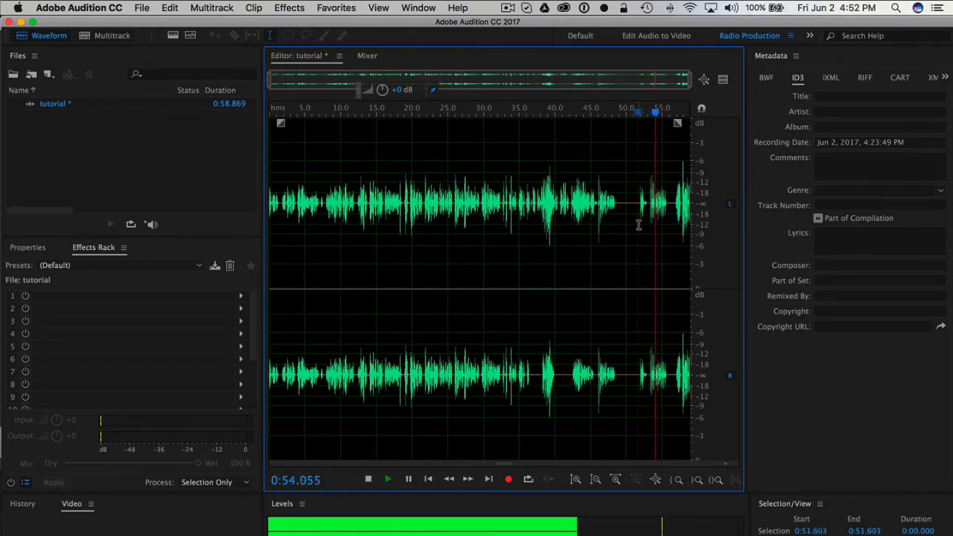
pyautogui.press('space')
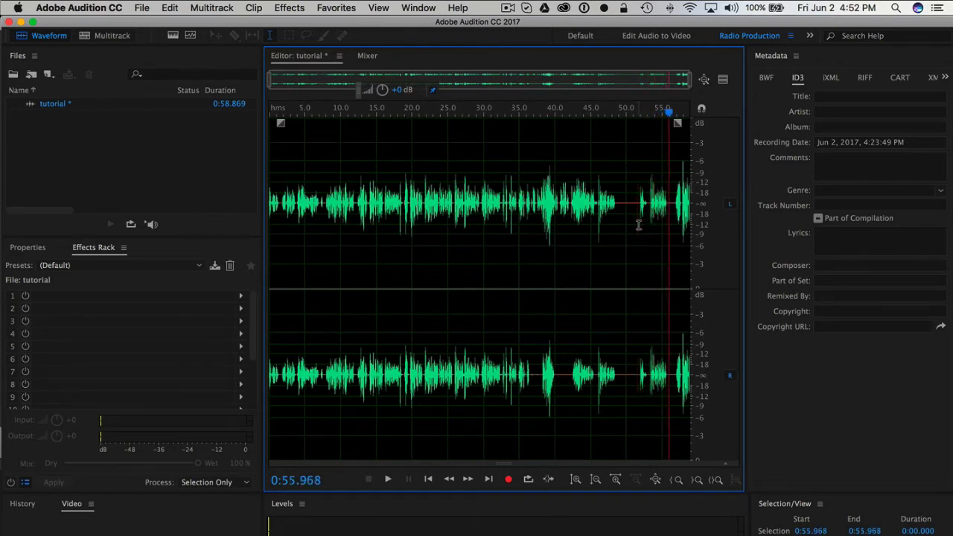